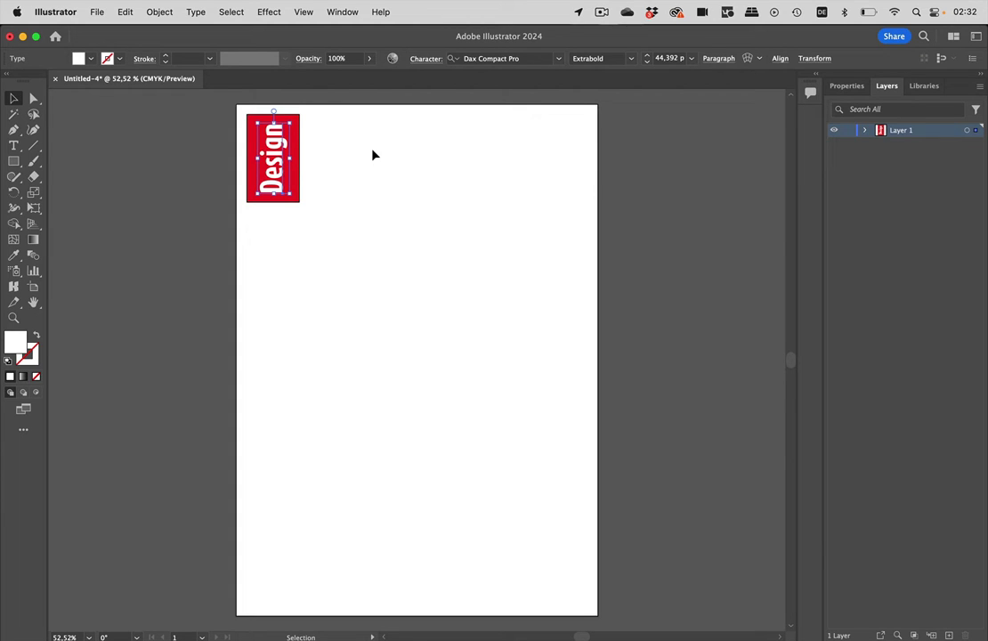
Step: Group the red rectangle together with its Design text
left_click_drag(337, 150, 257, 197)
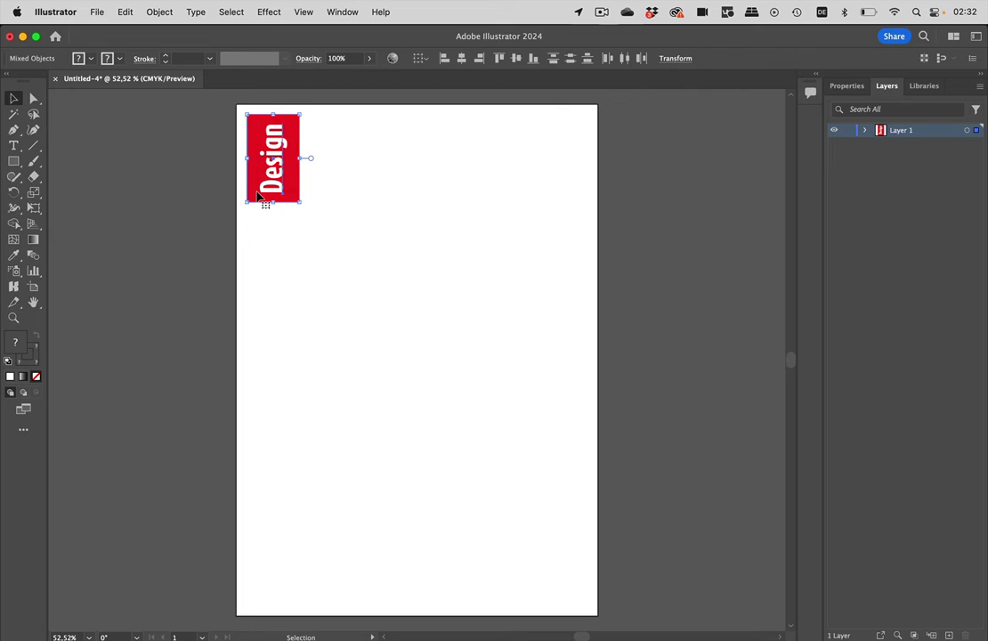
key("super+g")
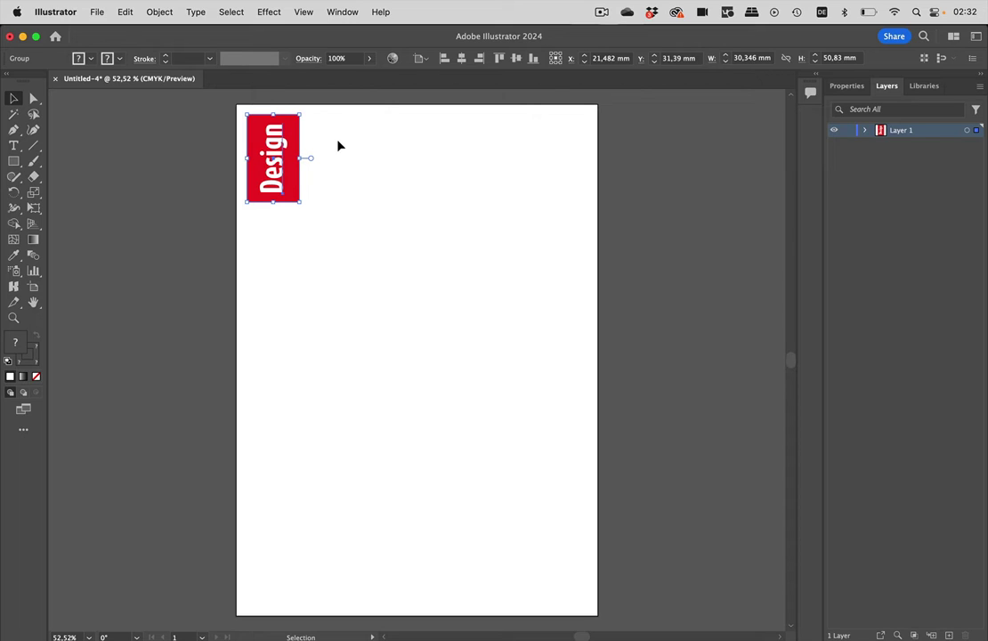
Step: Try a Grid Repeat of the group, extending it to six columns and five rows across the page
left_click(158, 11)
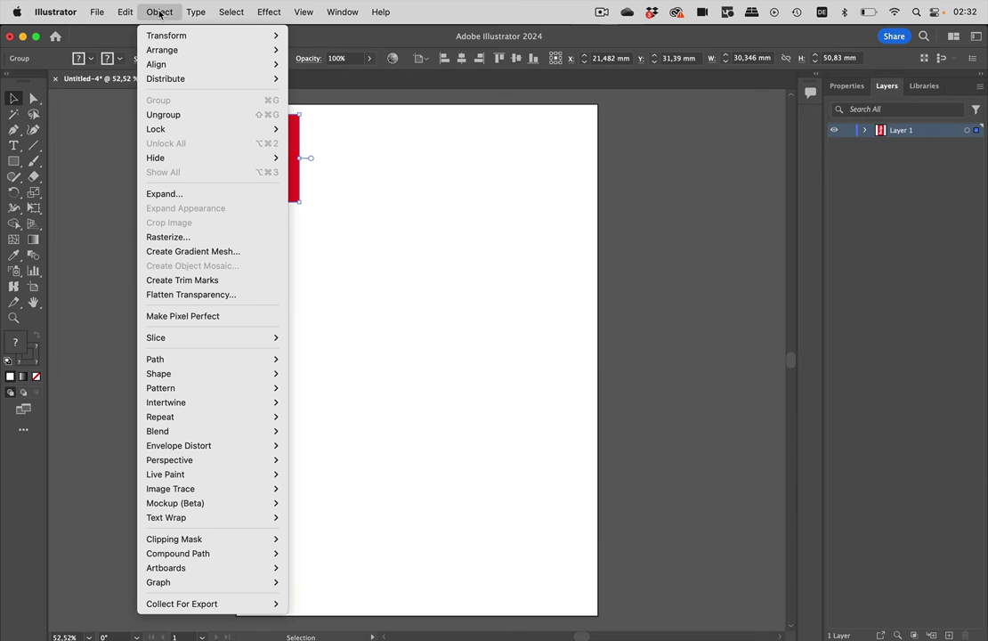
mouse_move(200, 419)
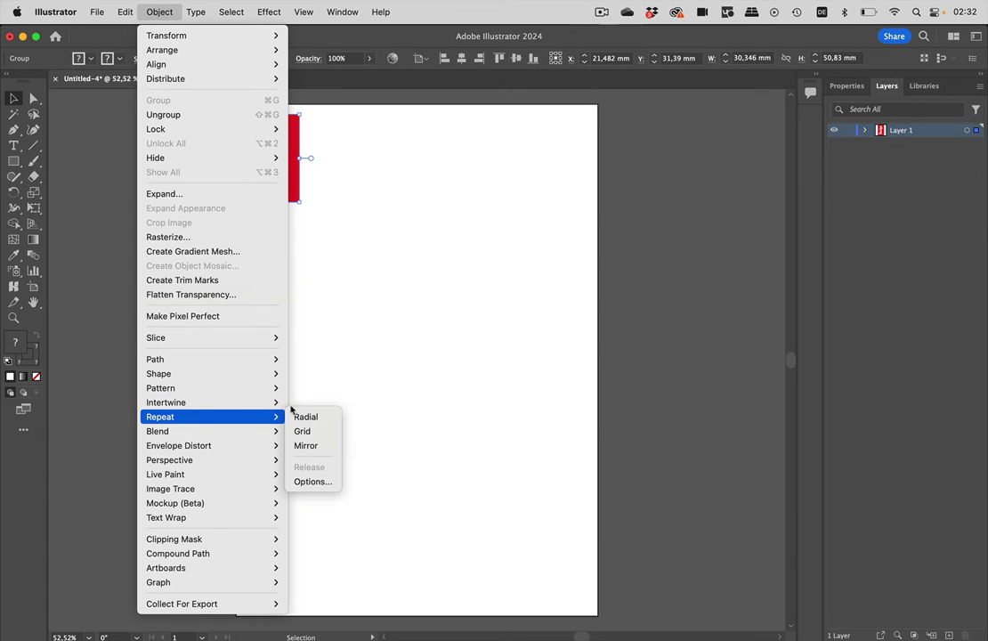
left_click(302, 430)
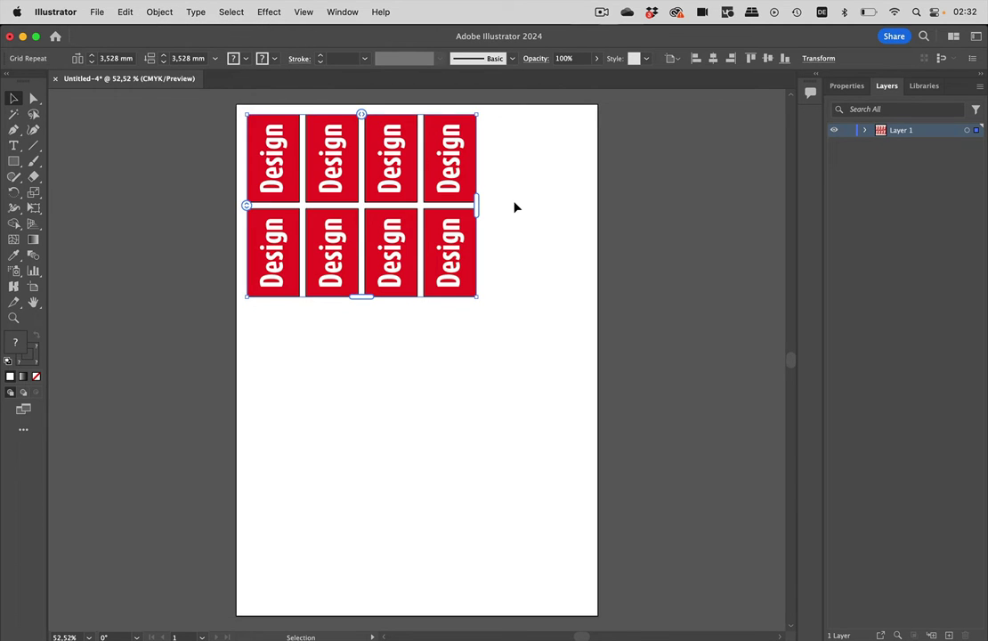
left_click_drag(476, 206, 600, 205)
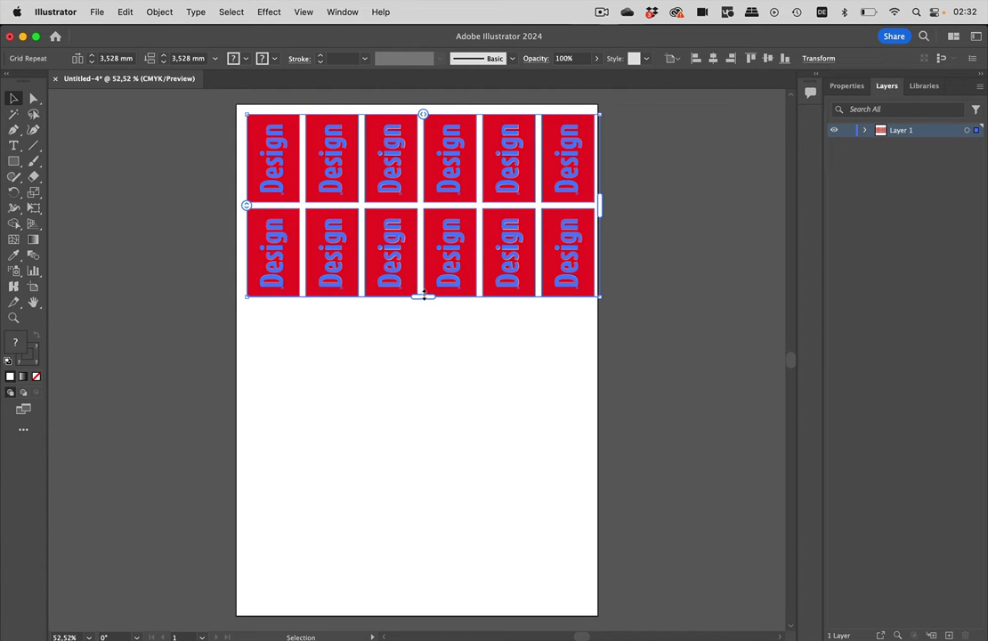
left_click_drag(420, 297, 412, 585)
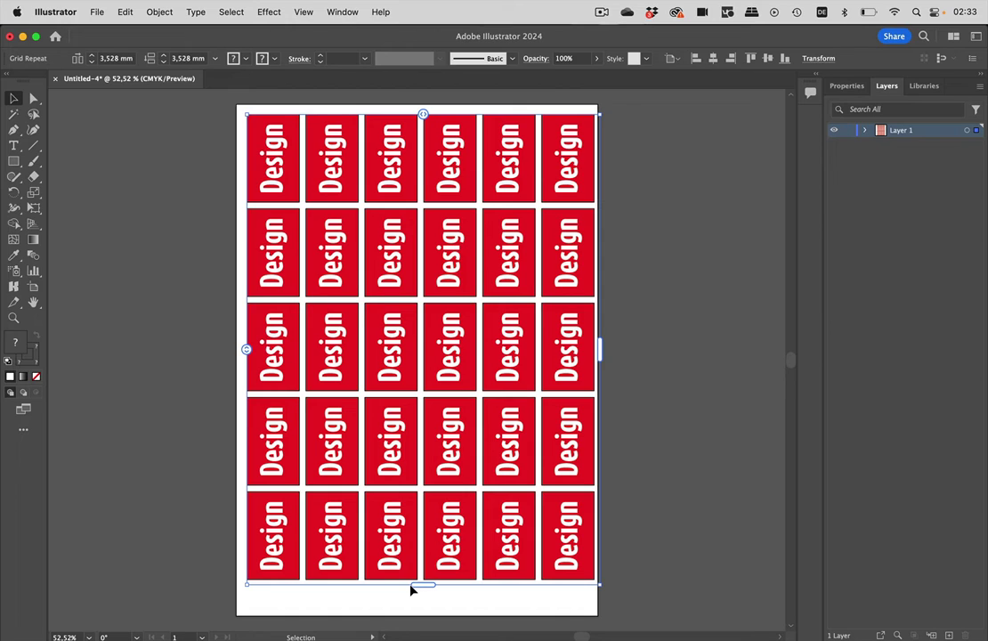
Step: Undo the grid repeat and its extensions, leaving just the single group
key("super+z")
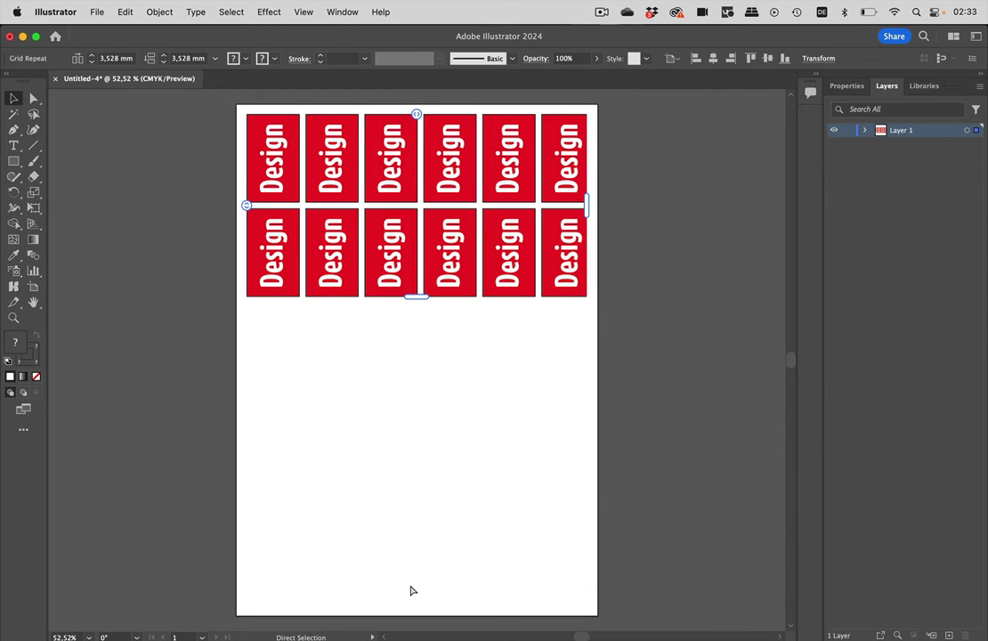
key("super+z")
key("super+z")
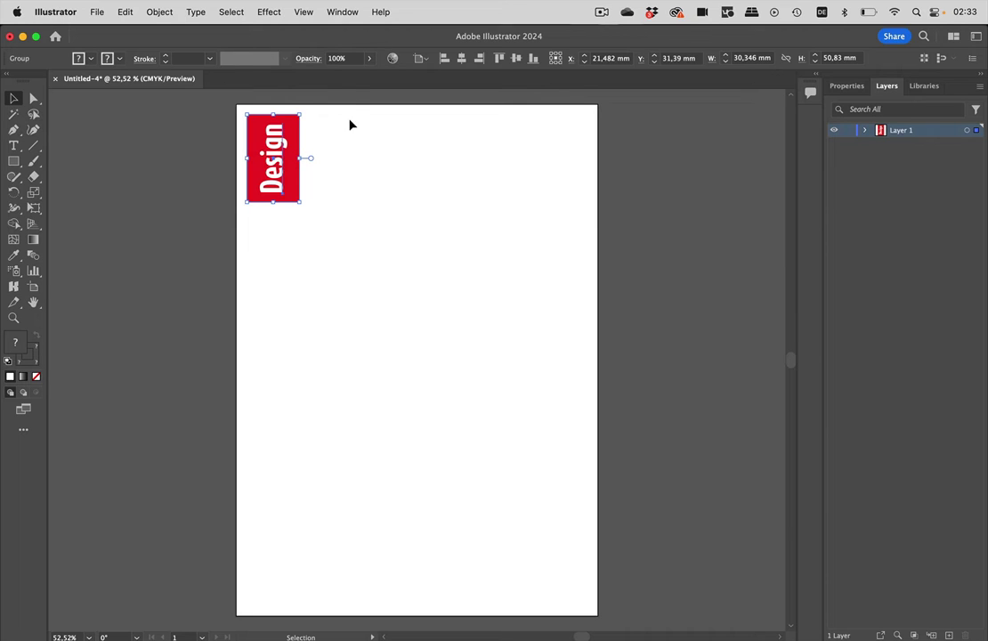
Step: Apply a Transform effect to the group with 4 copies and a horizontal move of 34.2194 mm
left_click(271, 13)
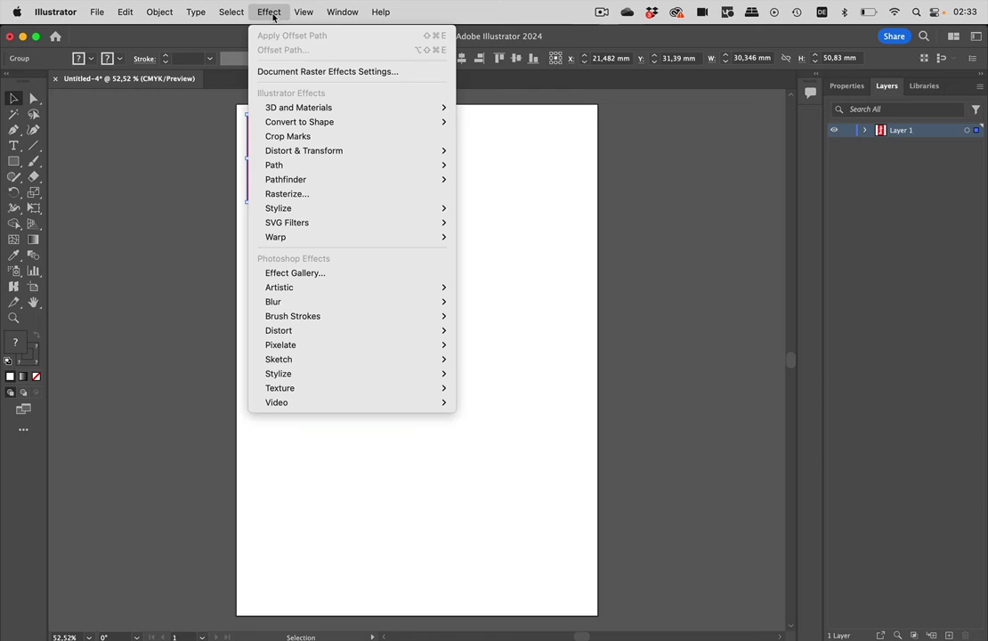
mouse_move(285, 151)
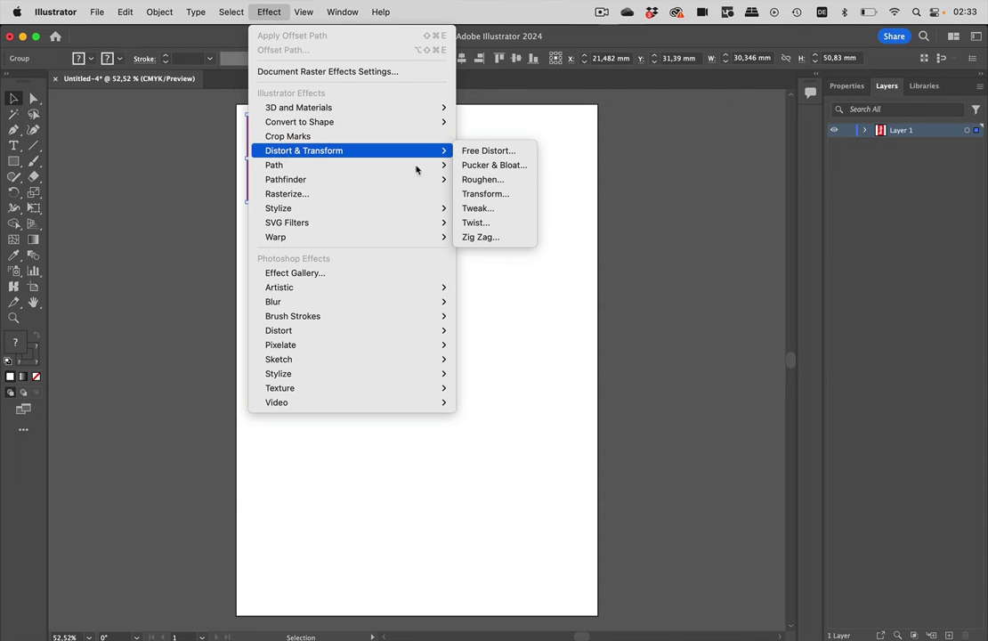
left_click(496, 194)
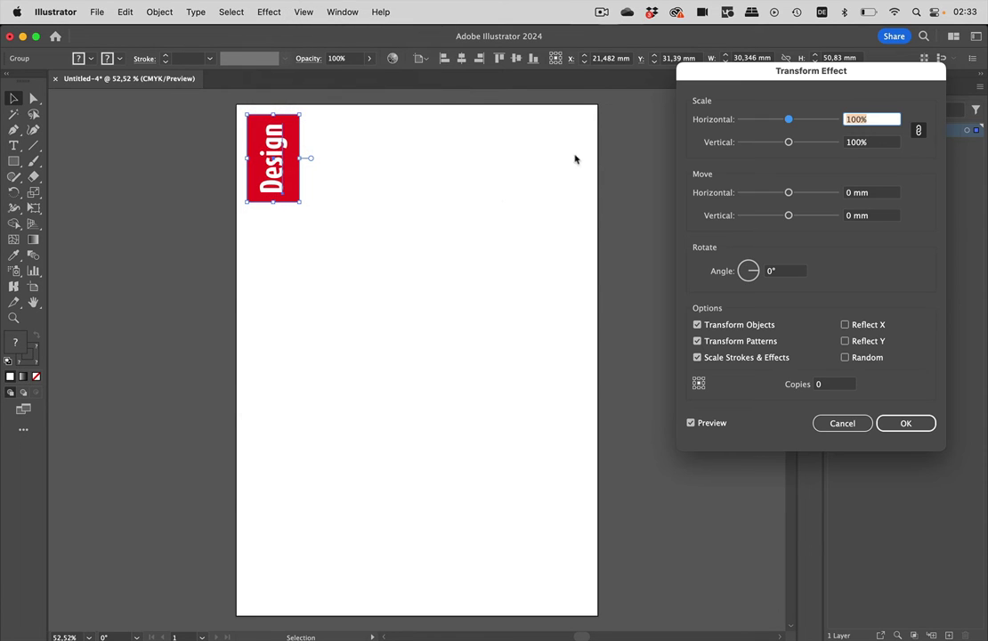
left_click_drag(762, 78, 580, 72)
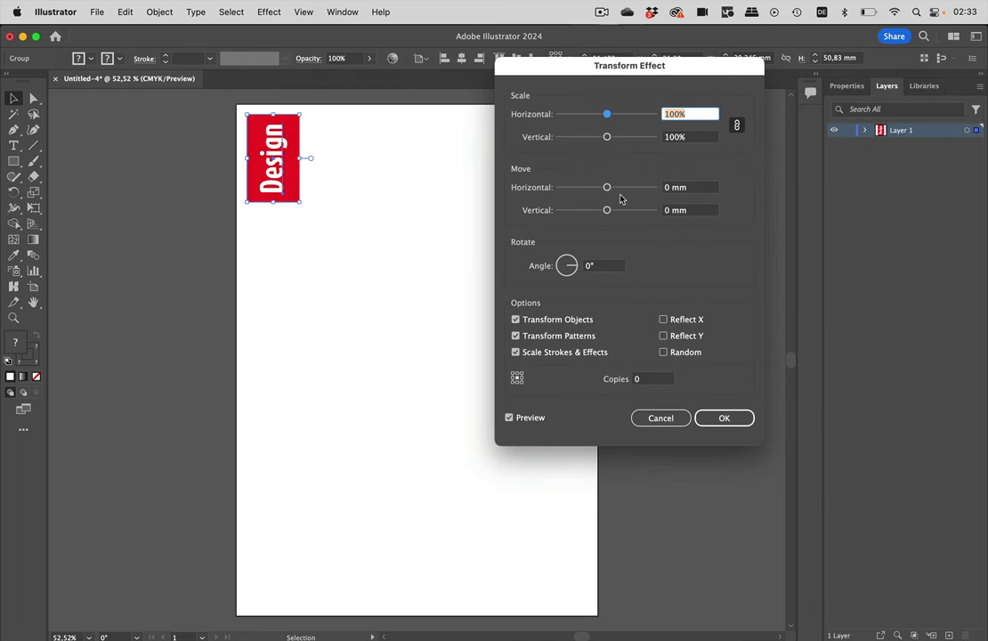
left_click(639, 380)
type("4")
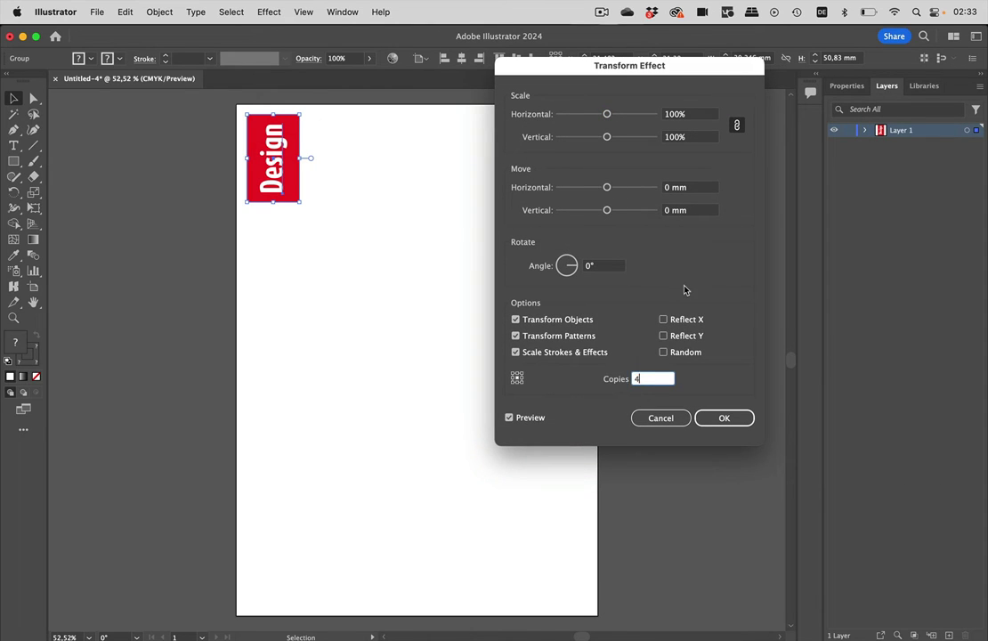
left_click_drag(607, 188, 653, 195)
left_click_drag(604, 66, 676, 67)
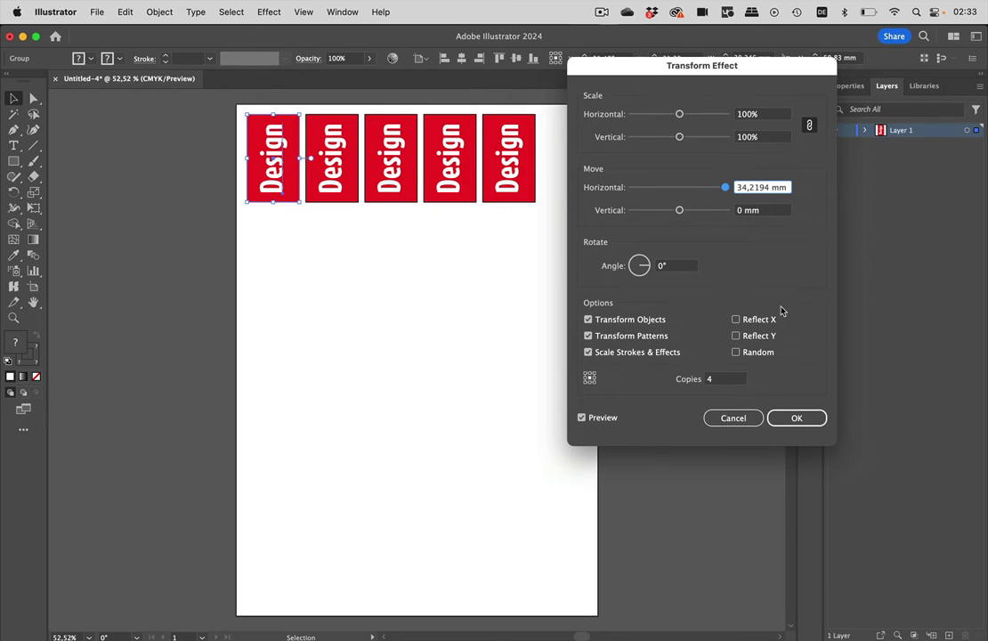
left_click(787, 425)
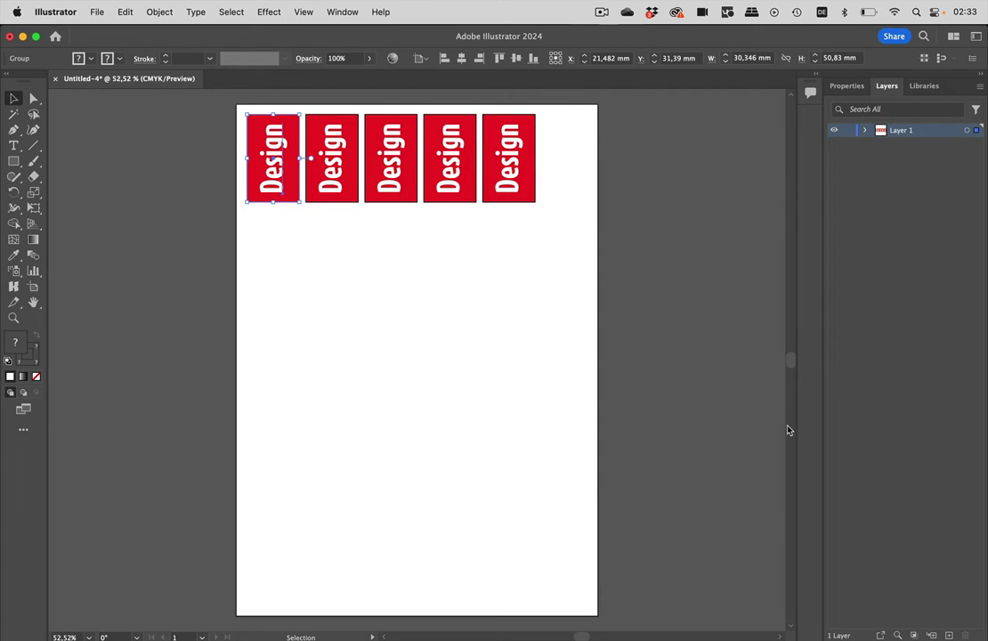
Step: Show the Appearance panel beside the artboard and select the group's Transform effect in it
left_click(342, 12)
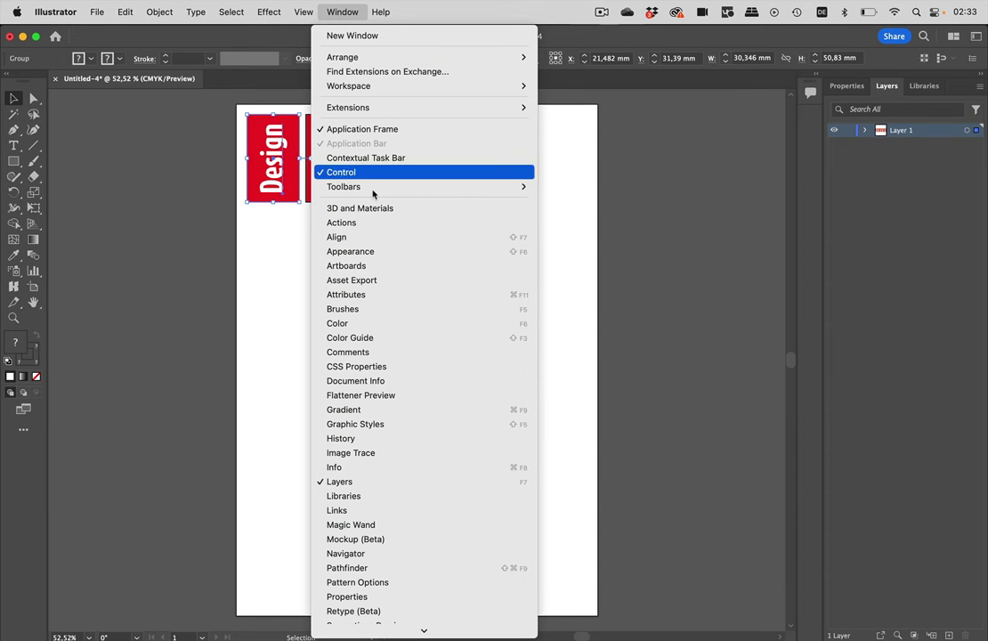
left_click(389, 251)
left_click_drag(287, 262, 719, 105)
left_click(712, 176)
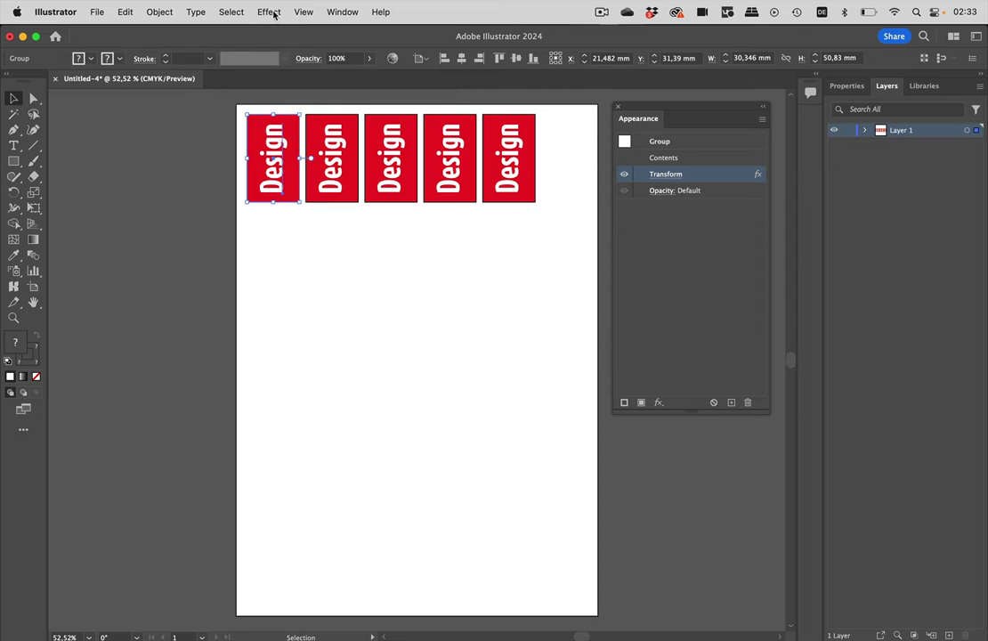
Step: Add a second Transform effect to the group as a new instance and set its horizontal move to 0 mm
left_click(267, 13)
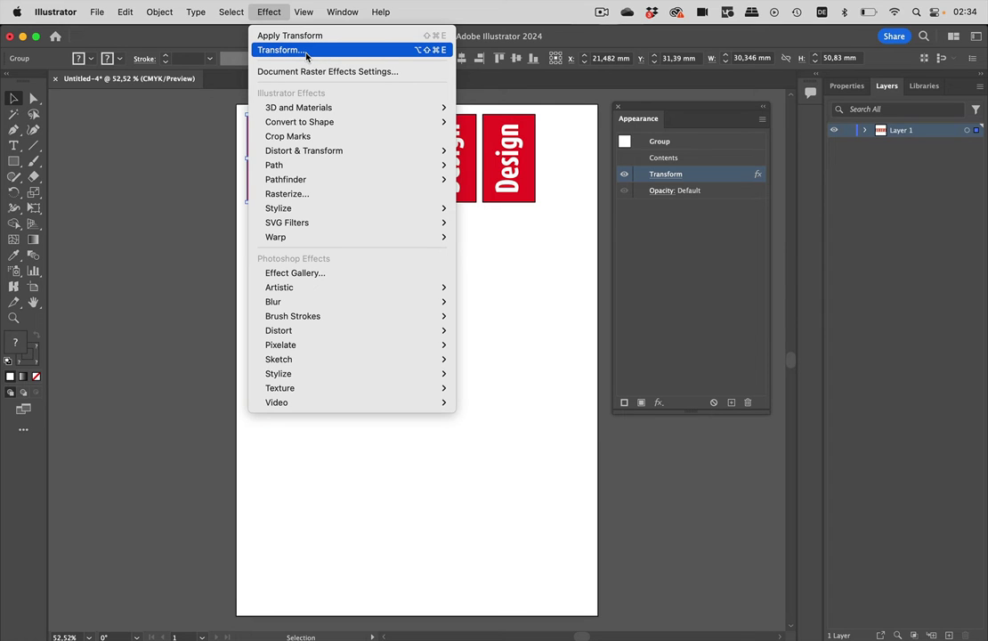
left_click(306, 54)
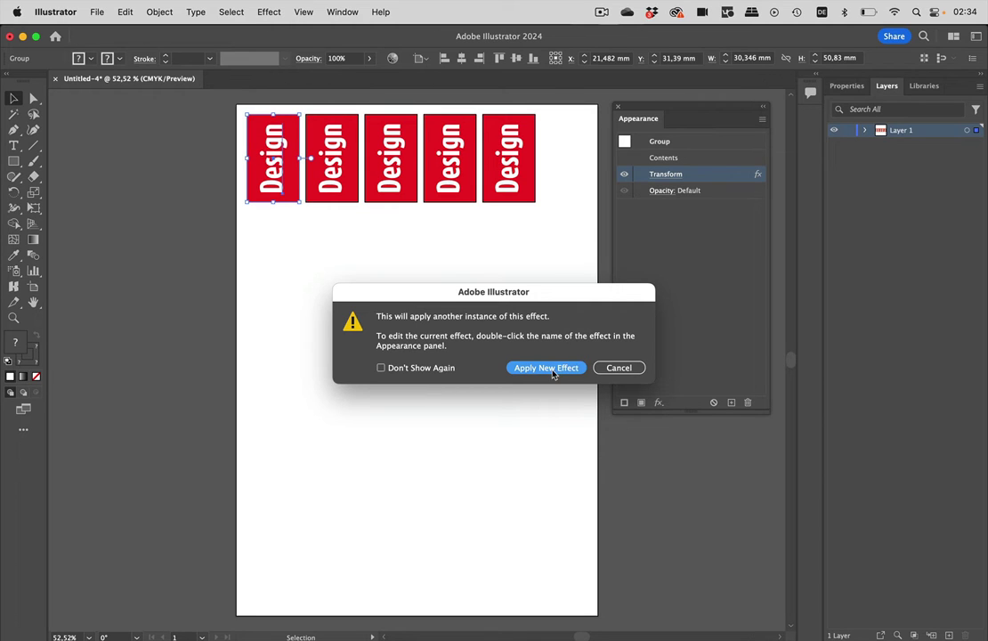
left_click(554, 369)
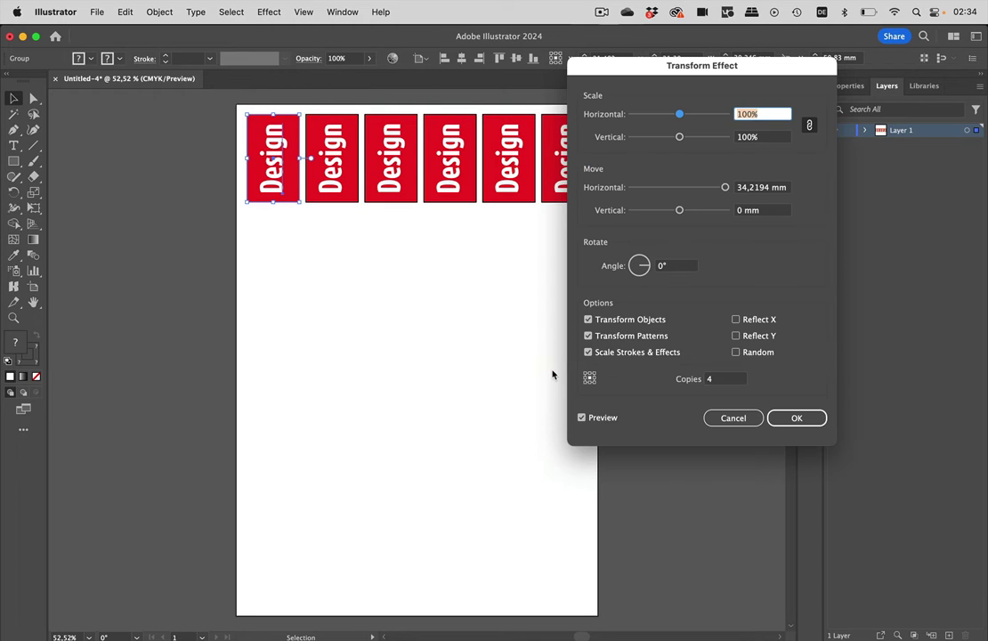
double_click(753, 189)
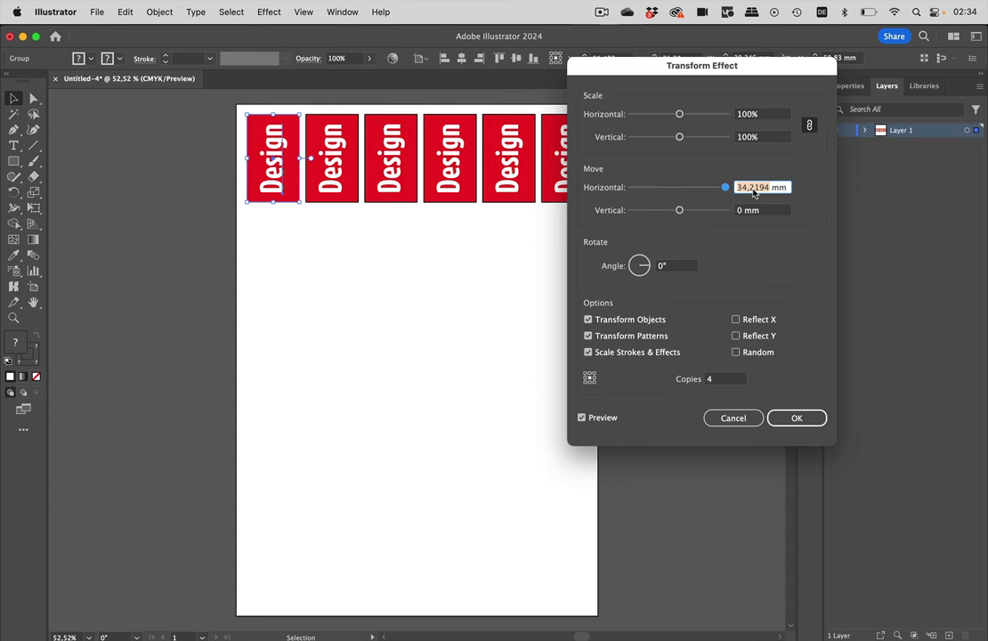
type("0")
key("Tab")
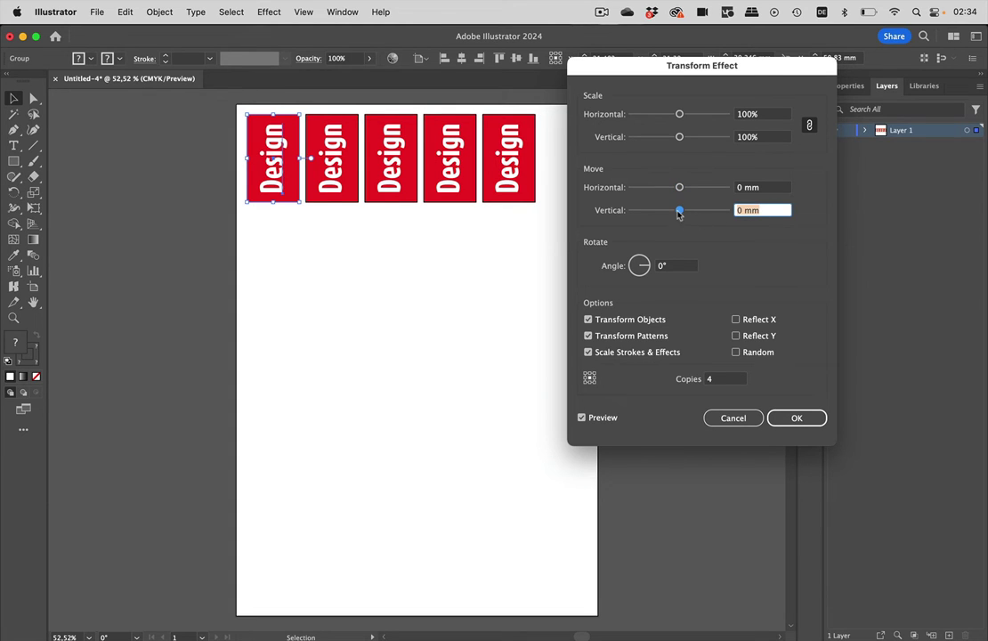
Step: Set the second Transform effect's vertical move to 35.2778 mm and its copies to 5
left_click_drag(717, 212, 753, 212)
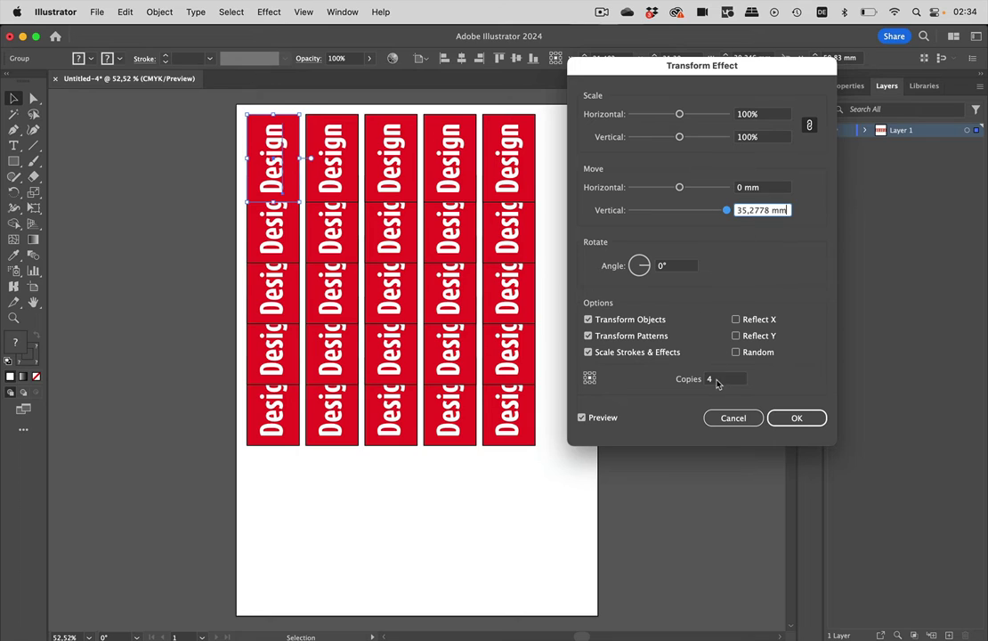
left_click(705, 380)
key("BackSpace")
type("5")
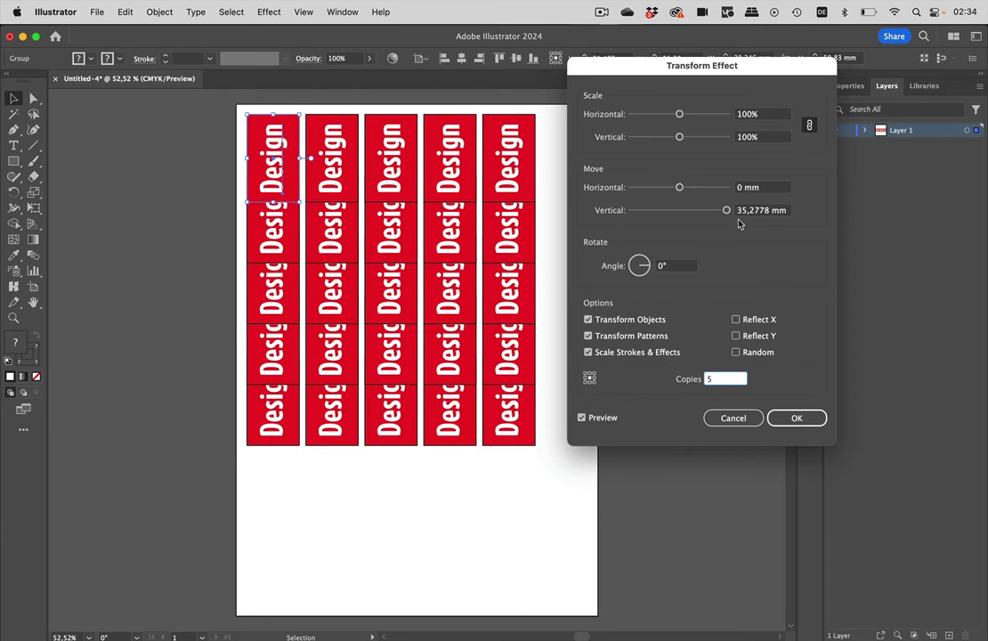
Step: Increase the vertical move to 54 mm so that the rows of cards have gaps between them
left_click(755, 210)
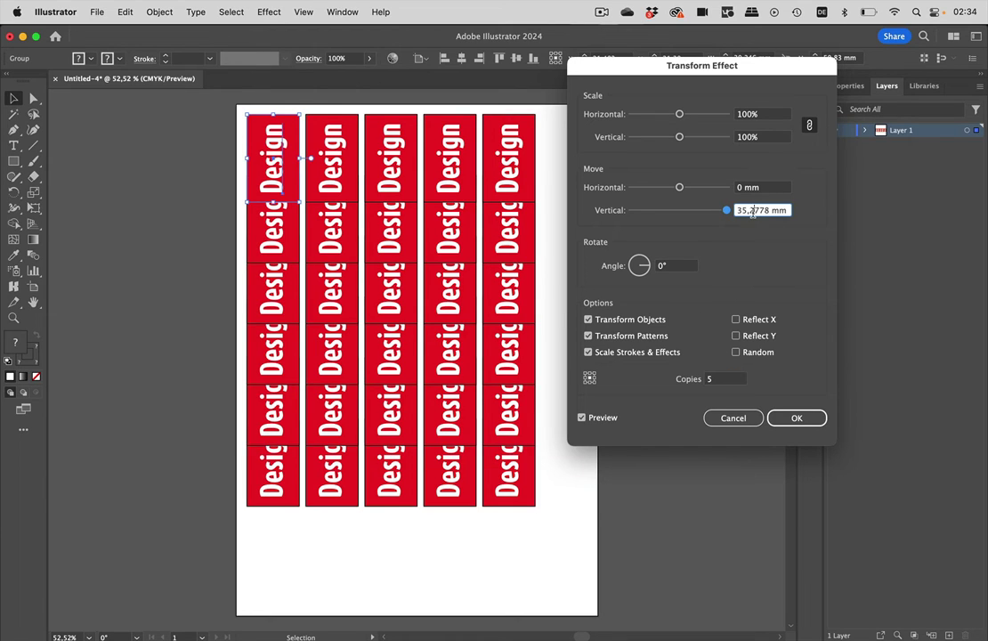
key("Up")
key("Up")
key("Up")
key("Up")
key("Up")
key("Up")
key("Up")
key("Up")
key("Up")
key("Up")
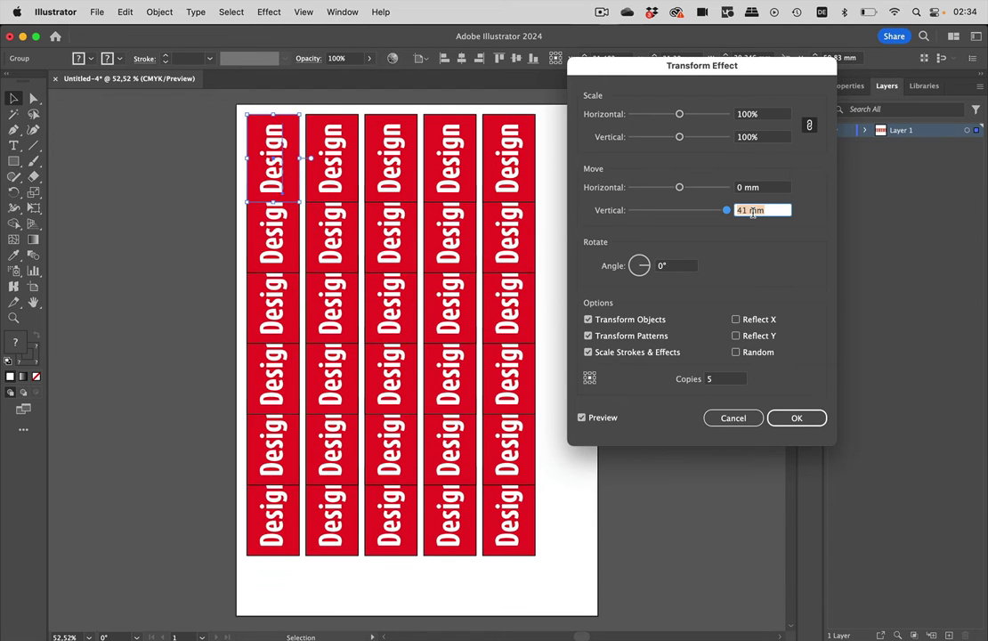
key("Up")
key("Up")
key("Up")
key("Up")
key("Up")
key("Up")
key("Up")
key("Up")
key("Up")
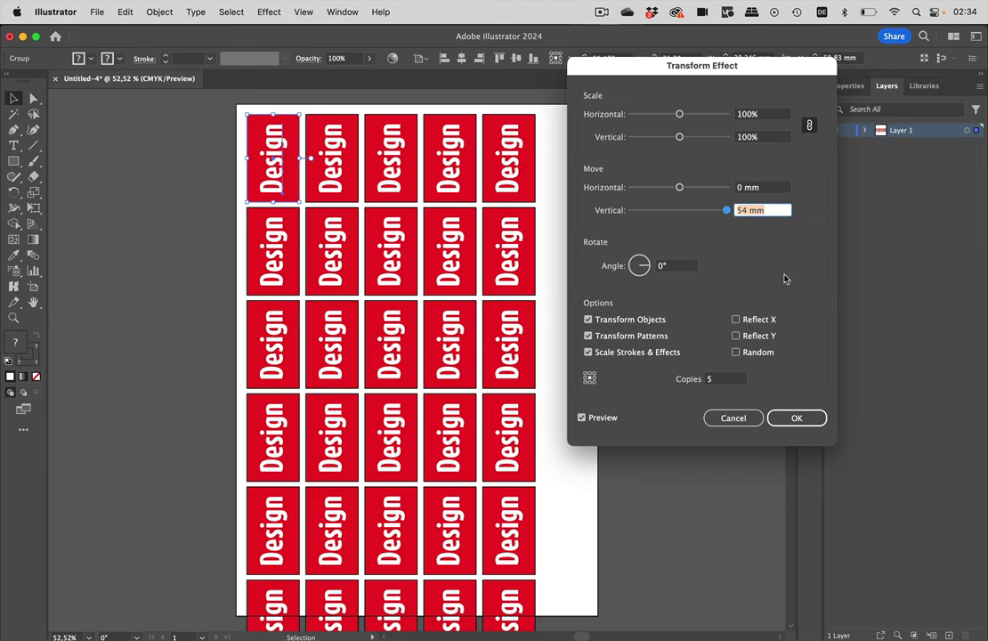
Step: Set the second Transform effect's copies to 4 and apply the effect
left_click(710, 379)
type("4")
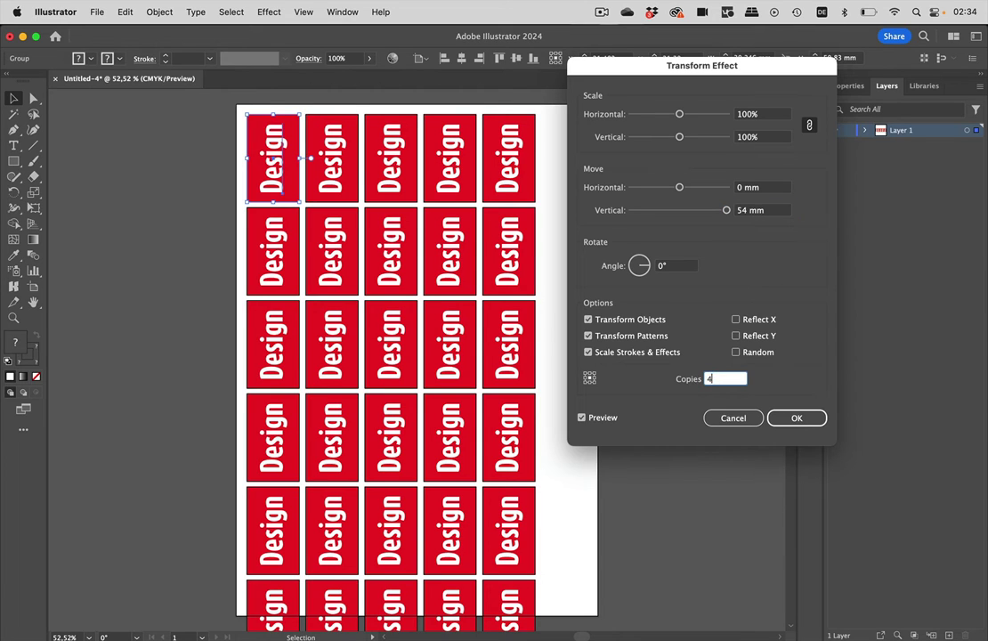
left_click(774, 210)
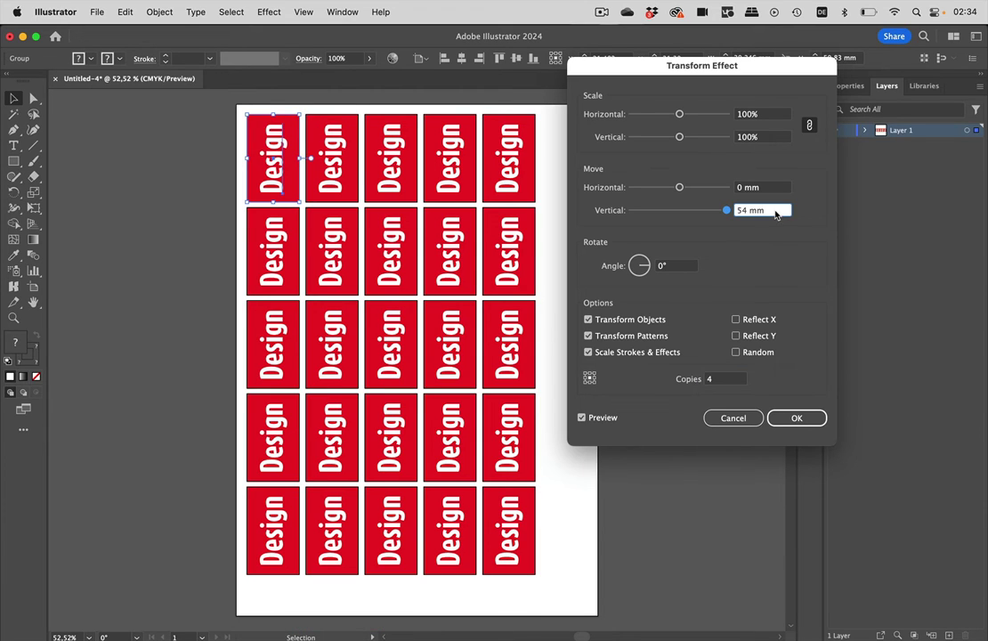
left_click(787, 418)
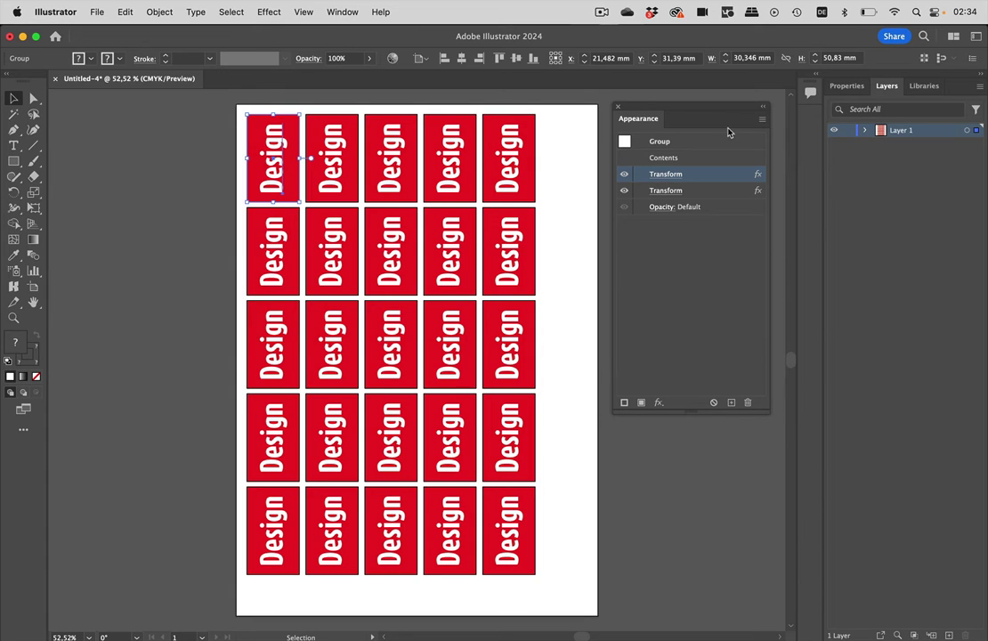
Step: Show the Graphic Styles panel next to the Appearance panel and save the group's appearance as a new graphic style
left_click_drag(712, 109, 650, 210)
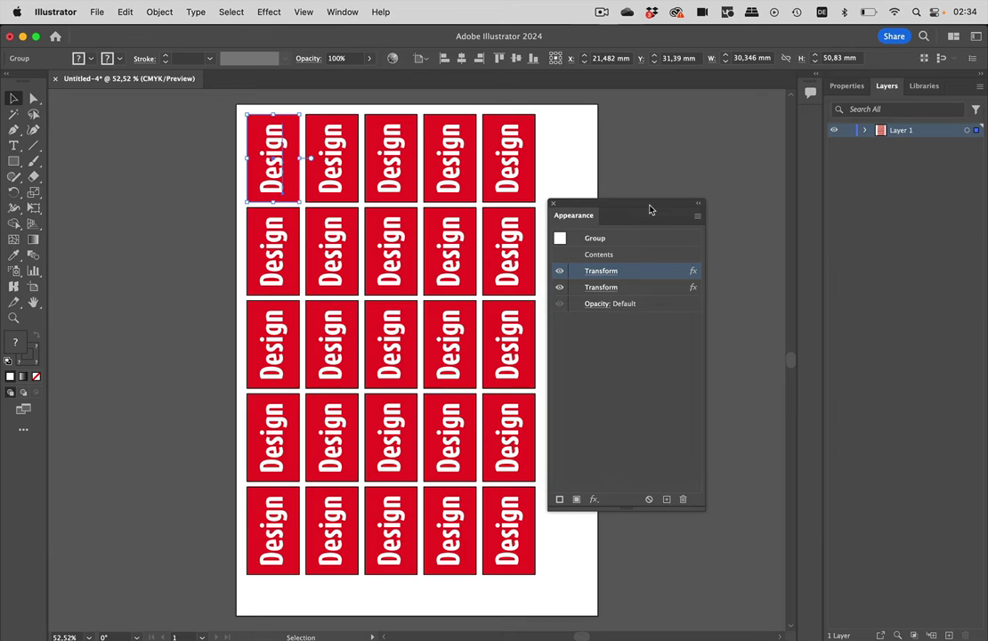
left_click(341, 12)
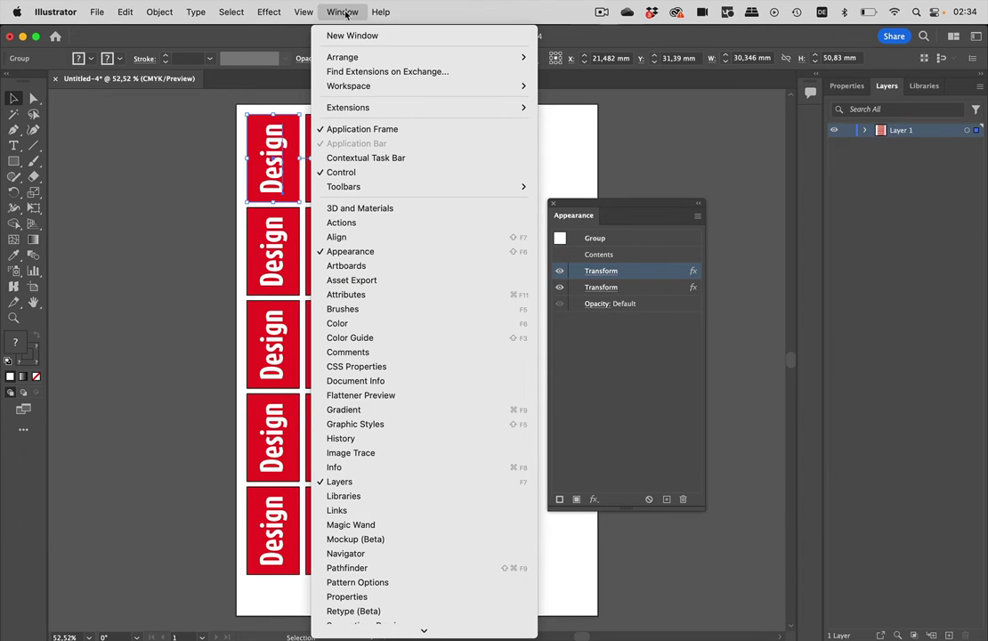
left_click(390, 424)
left_click_drag(629, 215, 756, 144)
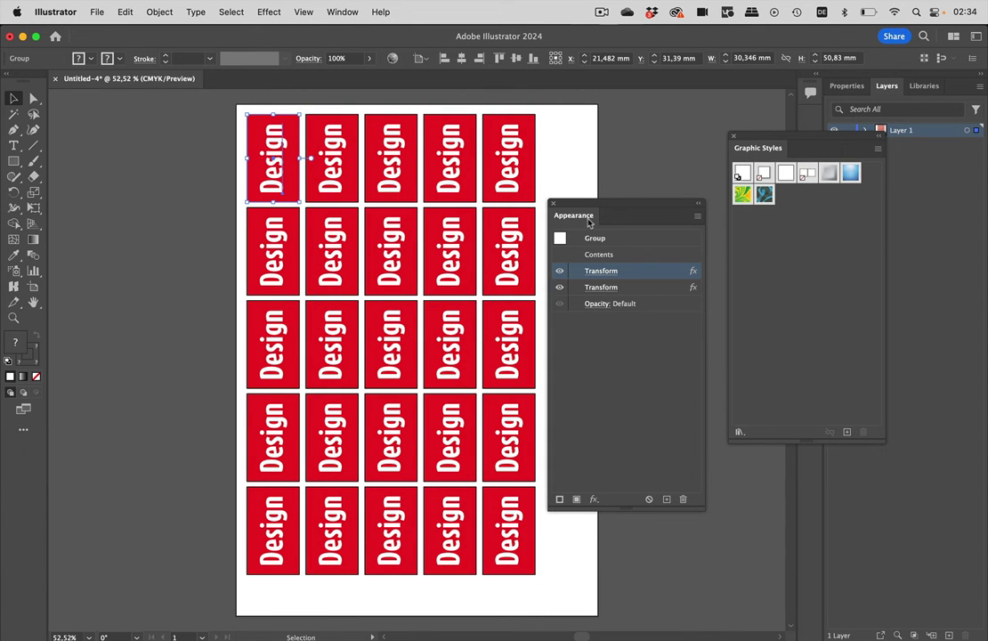
left_click_drag(560, 239, 815, 250)
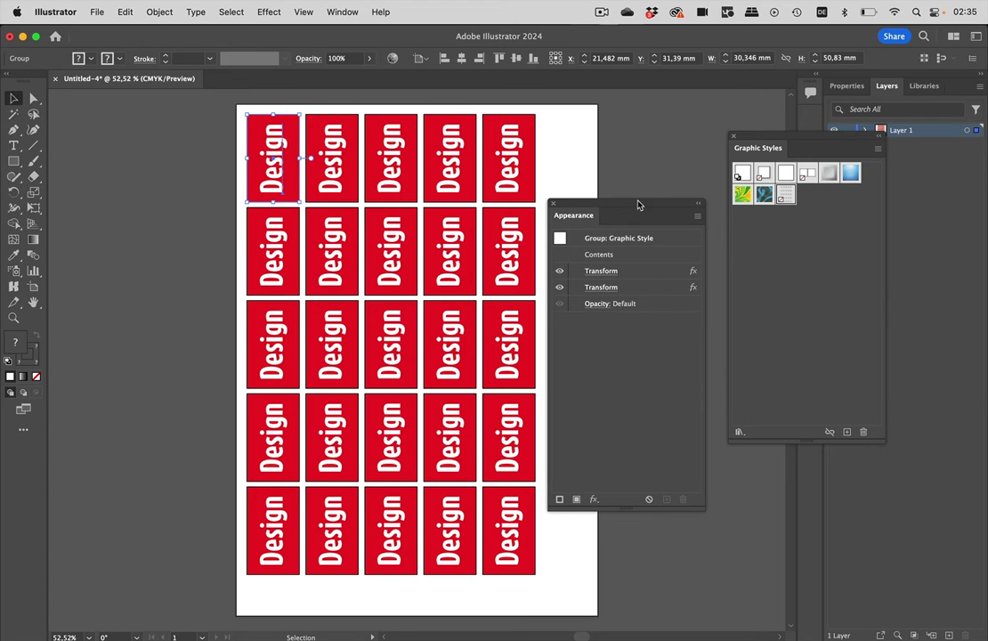
Step: Move the floating Appearance and Graphic Styles panels clear of the layer list and expand Layer 1 to show the group
left_click_drag(640, 205, 736, 489)
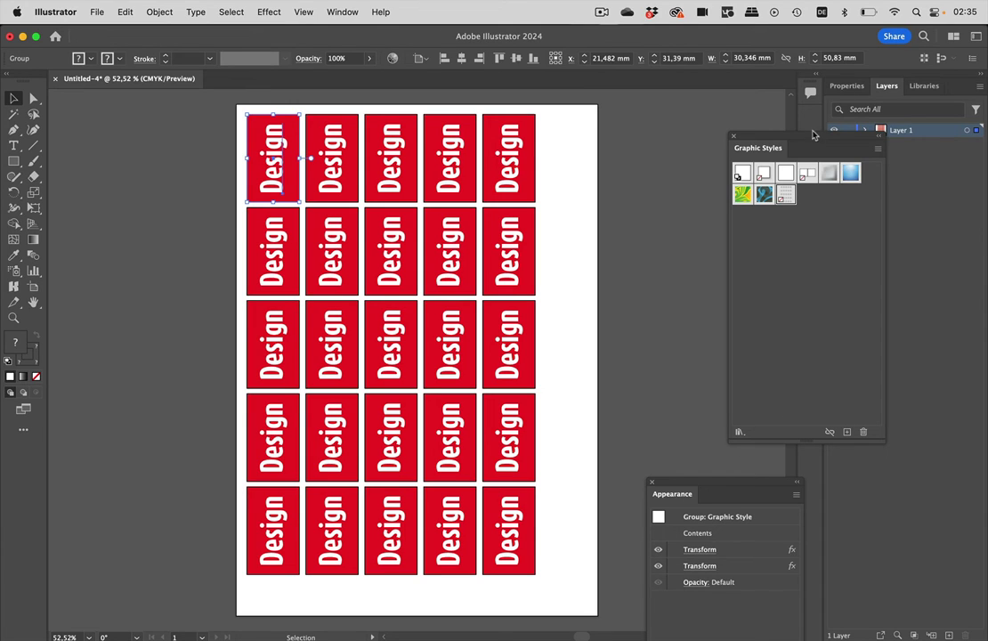
left_click_drag(796, 139, 639, 139)
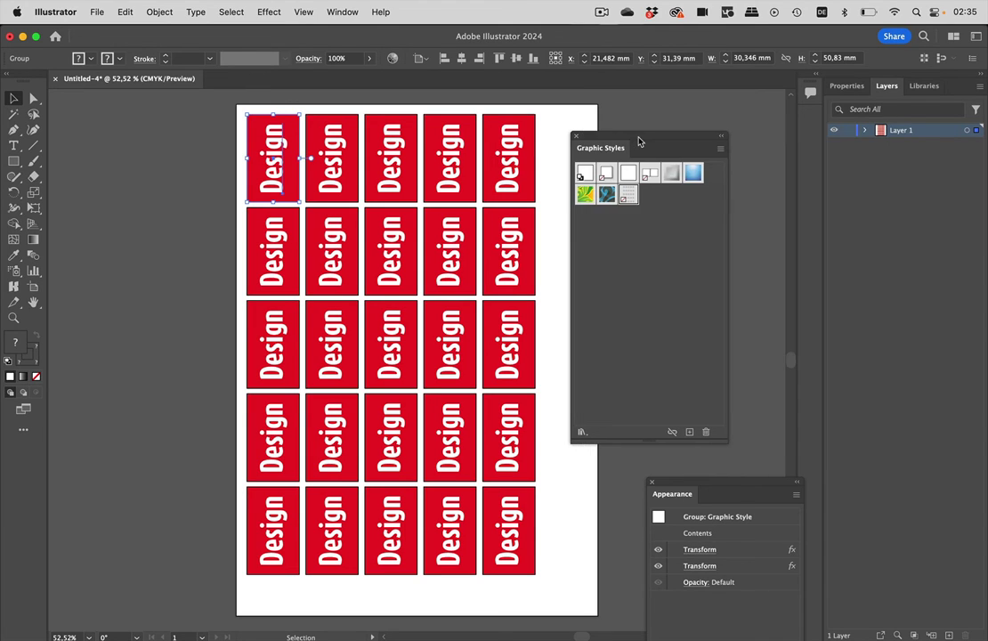
left_click(860, 131)
left_click_drag(750, 488, 771, 268)
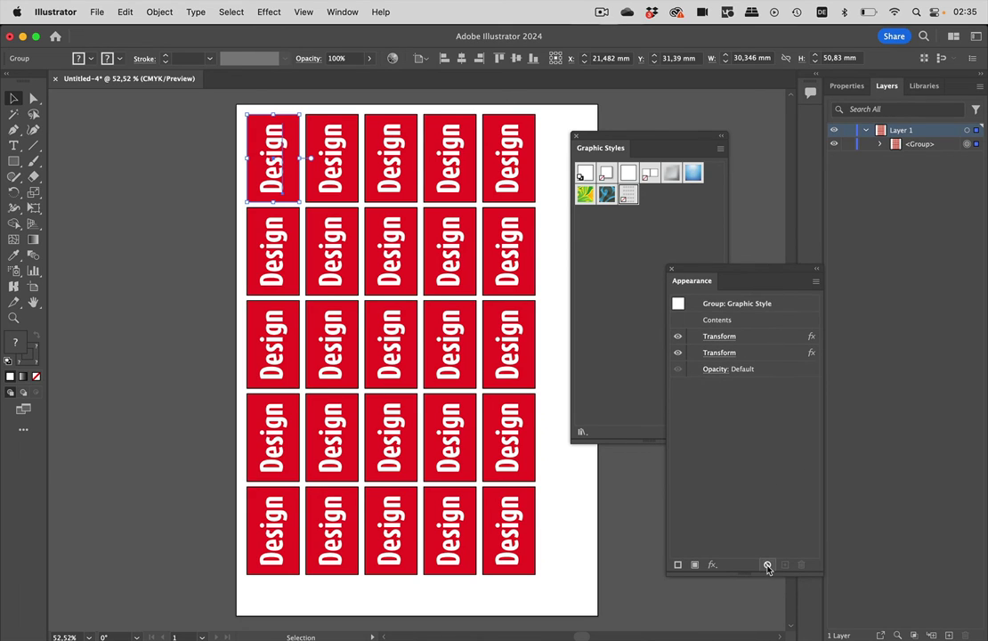
Step: Clear both Transform effects from the group's appearance
left_click(778, 338)
left_click(776, 354, "shift")
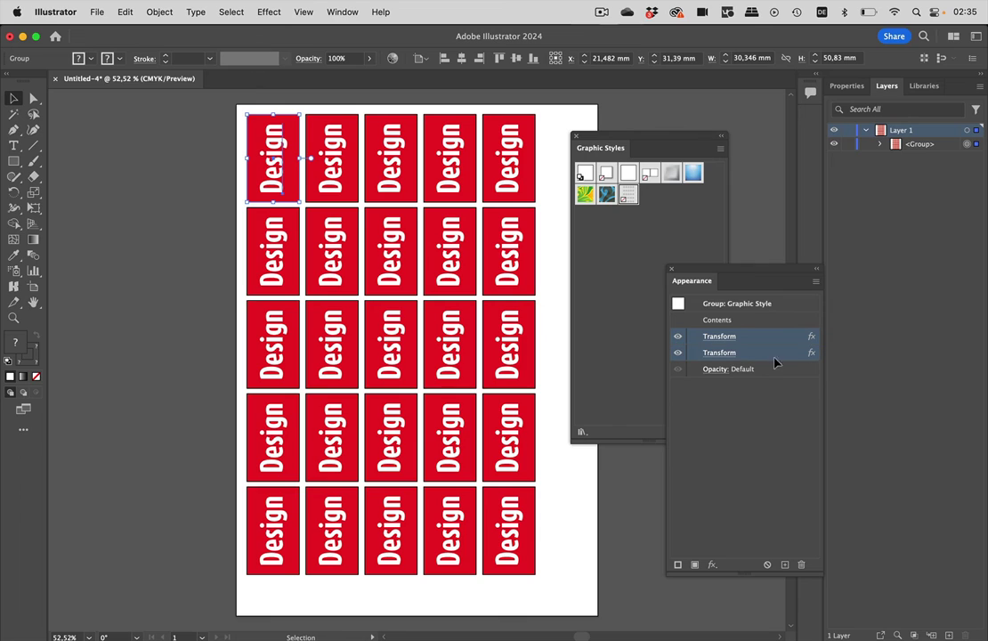
left_click(768, 565)
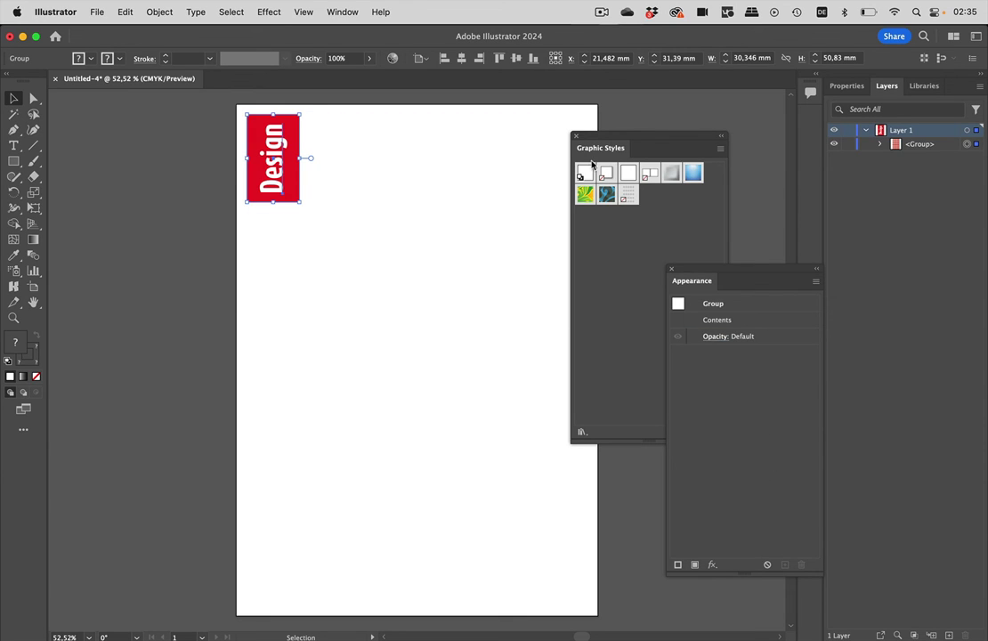
Step: Target the whole Layer 1 instead of the group and apply the saved grid graphic style to it
left_click(725, 110)
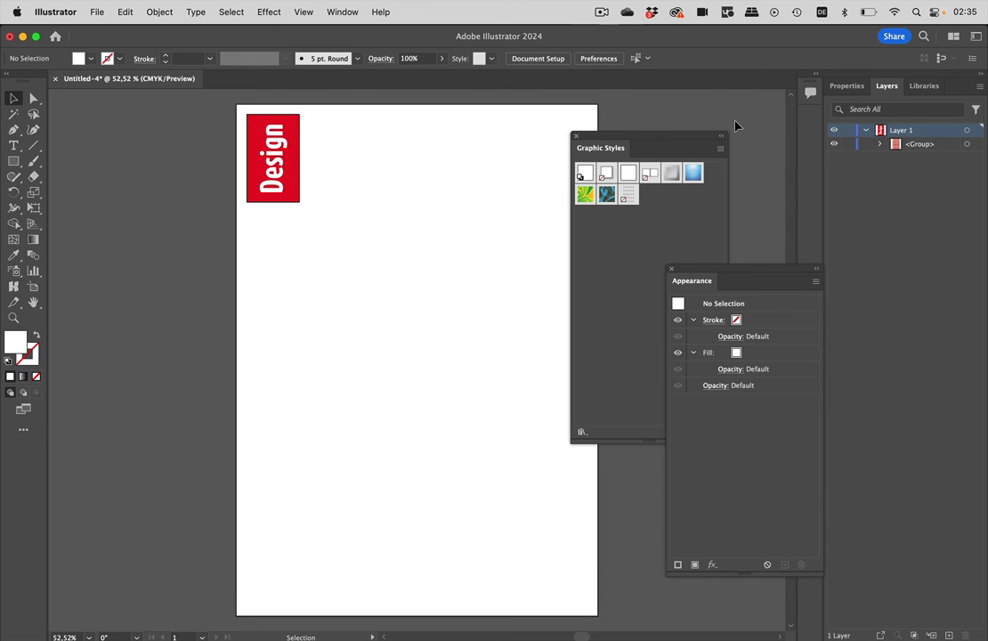
left_click(967, 130)
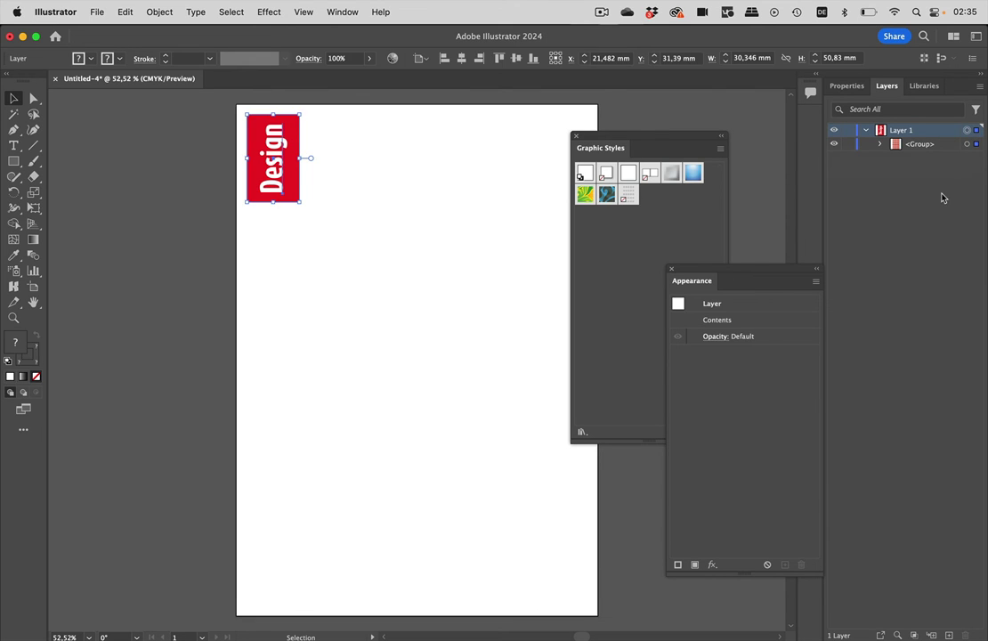
left_click(629, 196)
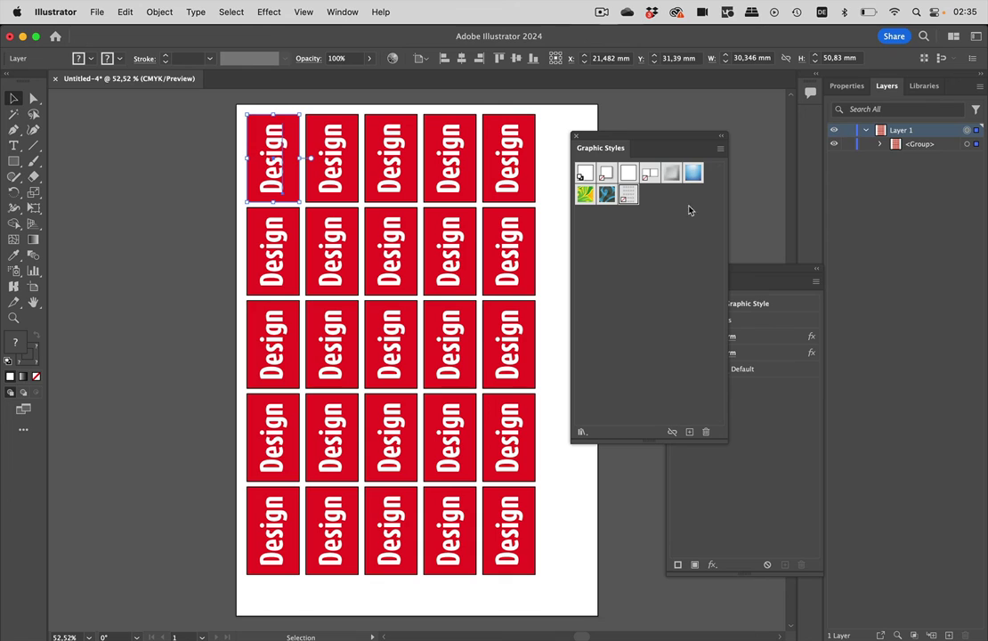
left_click_drag(672, 141, 736, 137)
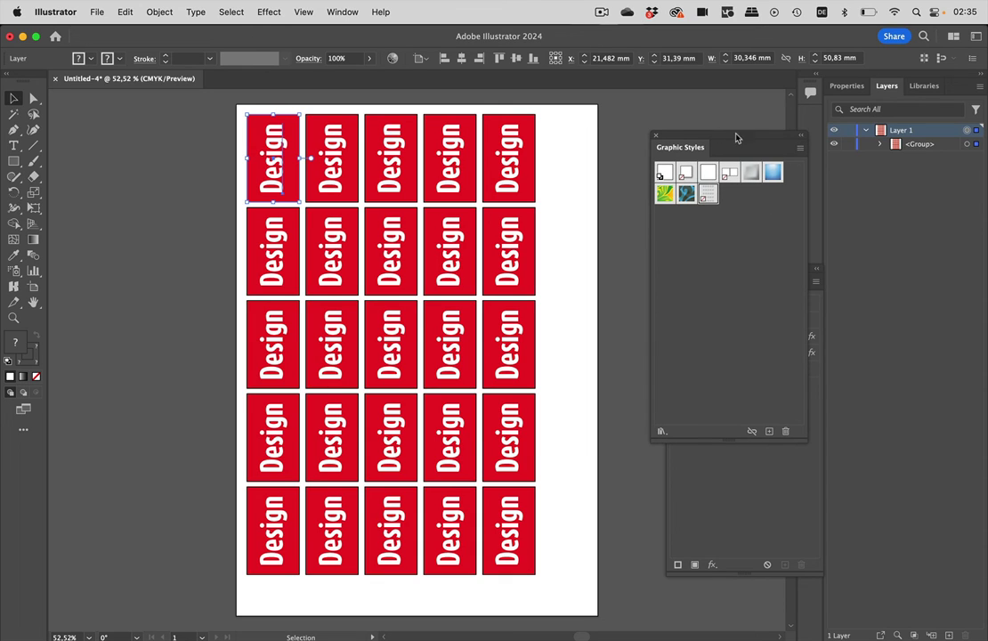
Step: Delete the original red Design group from the page, keeping Layer 1
left_click(622, 167)
left_click(286, 174)
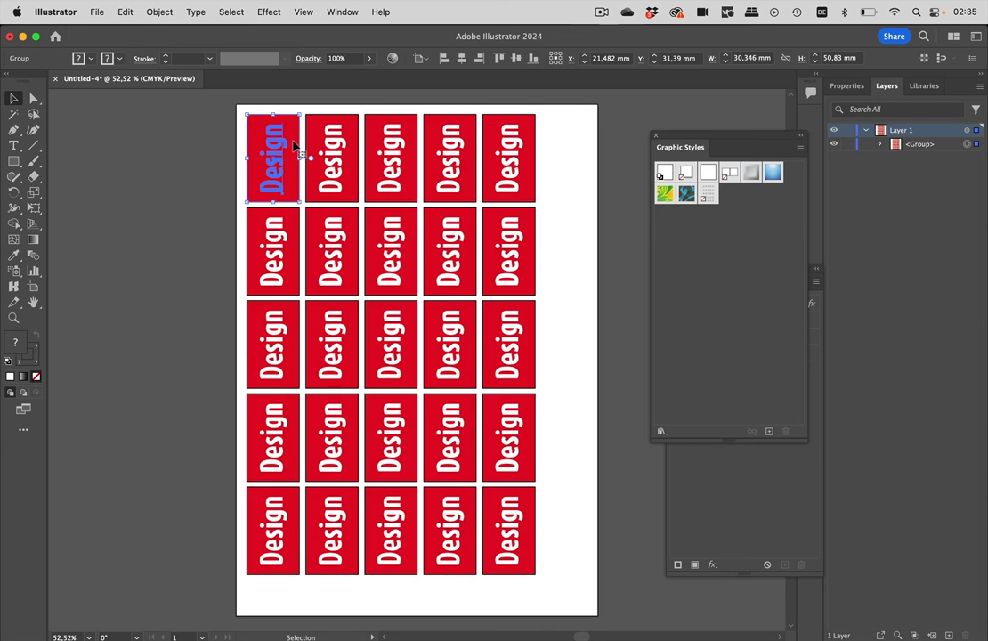
key("Delete")
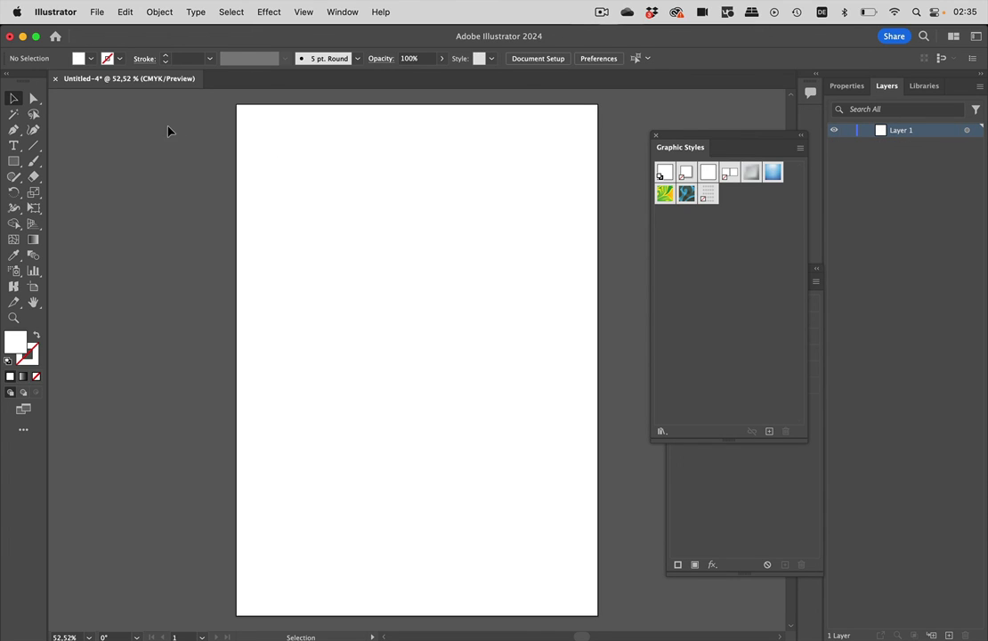
Step: Draw a small upright rectangle near the page's upper-left corner on Layer 1 and give it a black stroke
left_click(13, 161)
mouse_move(256, 121)
left_mouse_down()
mouse_move(287, 196)
mouse_move(298, 201)
left_mouse_up()
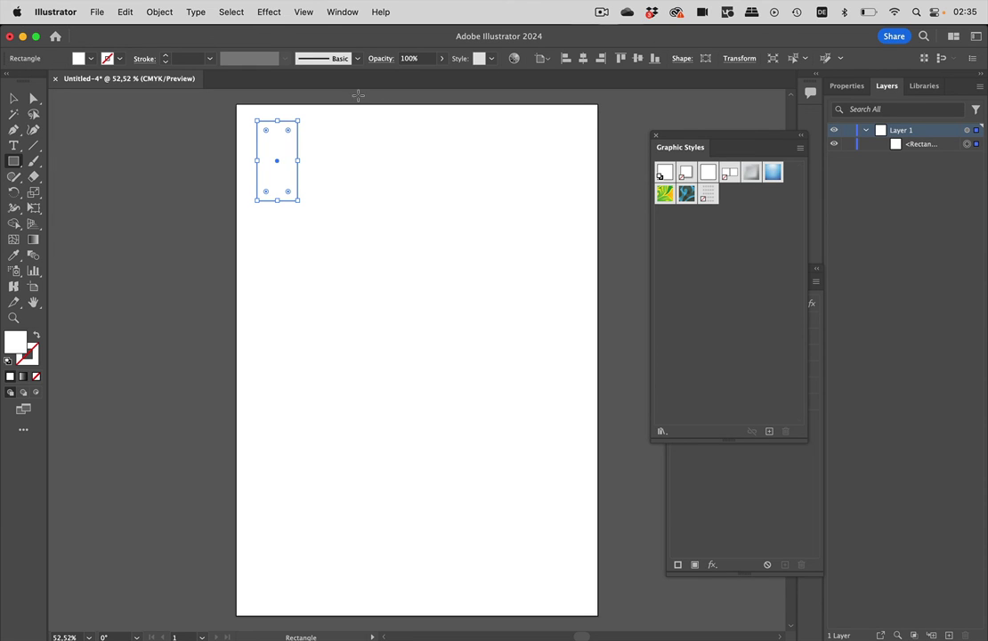
left_click(91, 59)
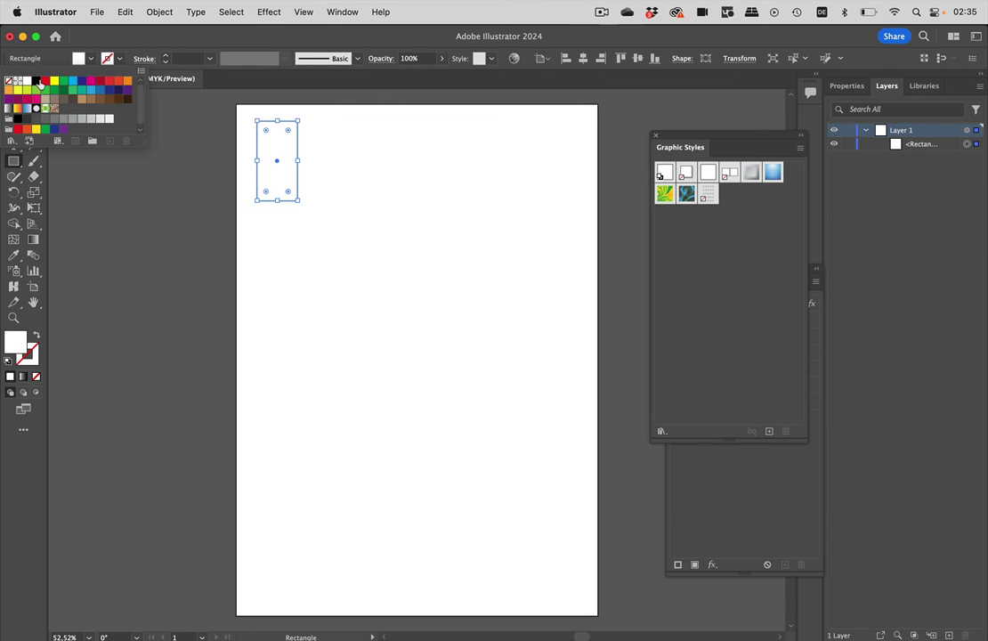
left_click(36, 81)
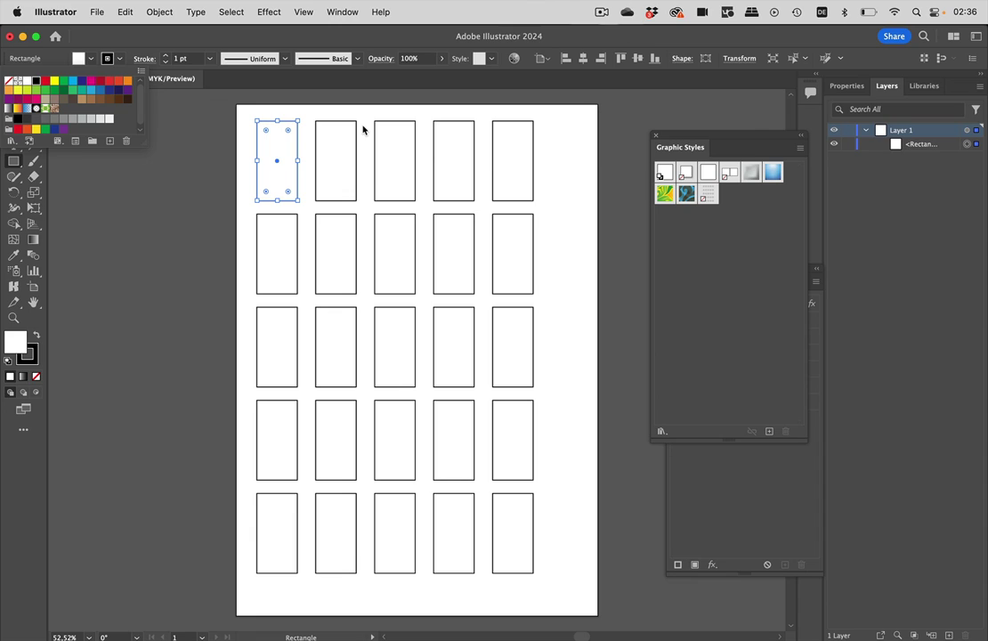